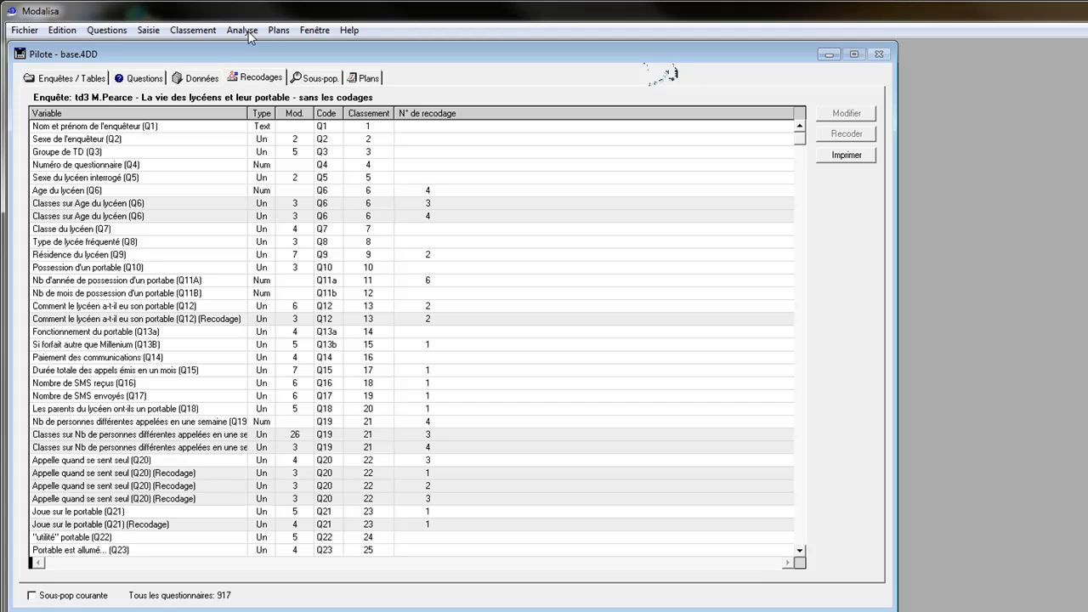
- Start a lexical classification of the text variable "Quel est ton défaut principal? (Q141)" with a word inventory and no dictionary
click(244, 31)
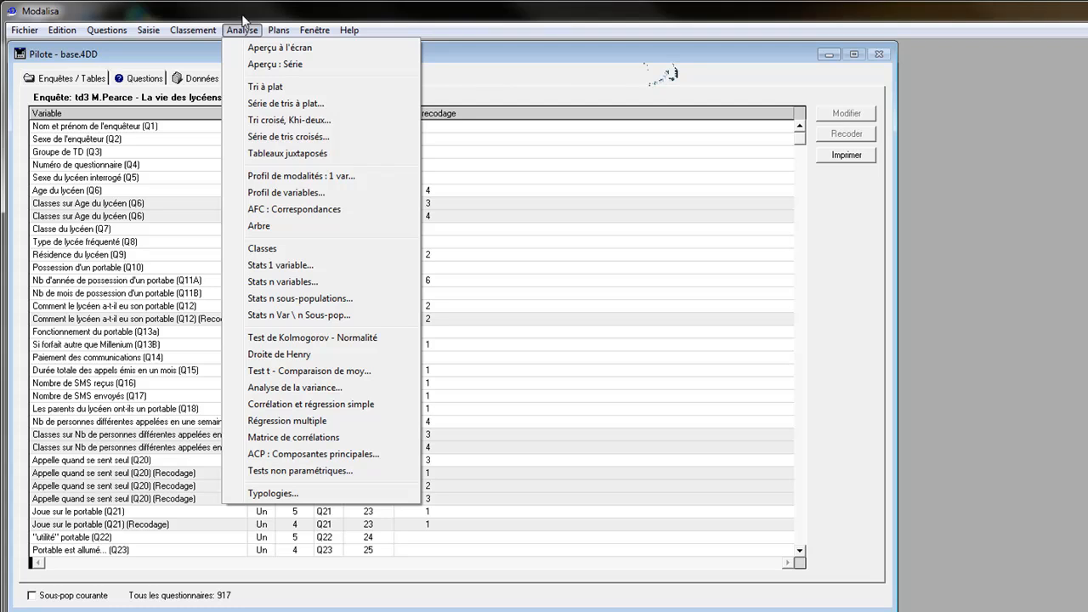
click(246, 31)
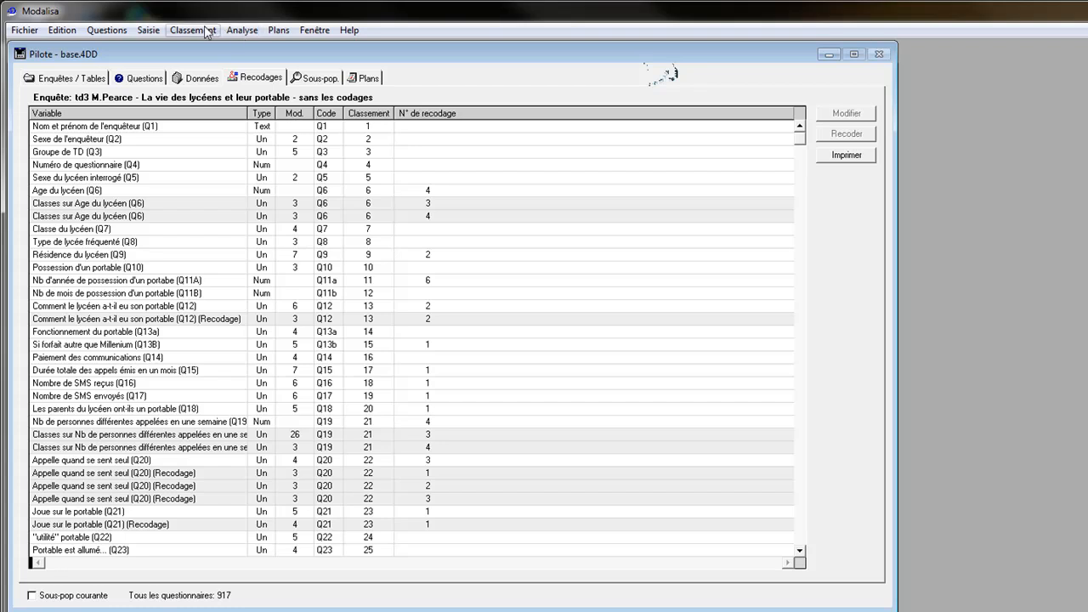
click(208, 30)
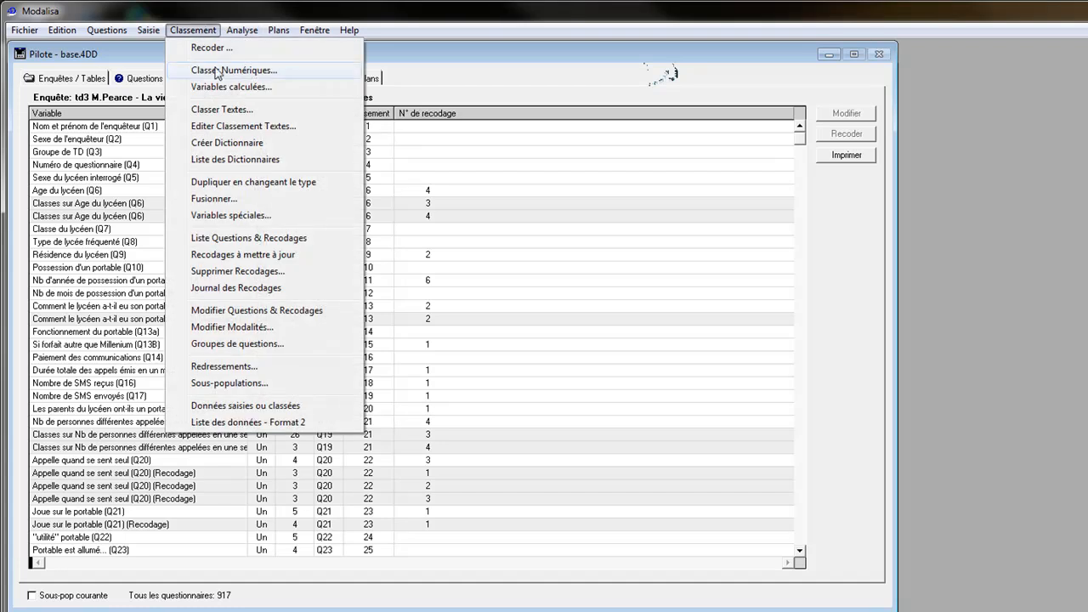
click(223, 110)
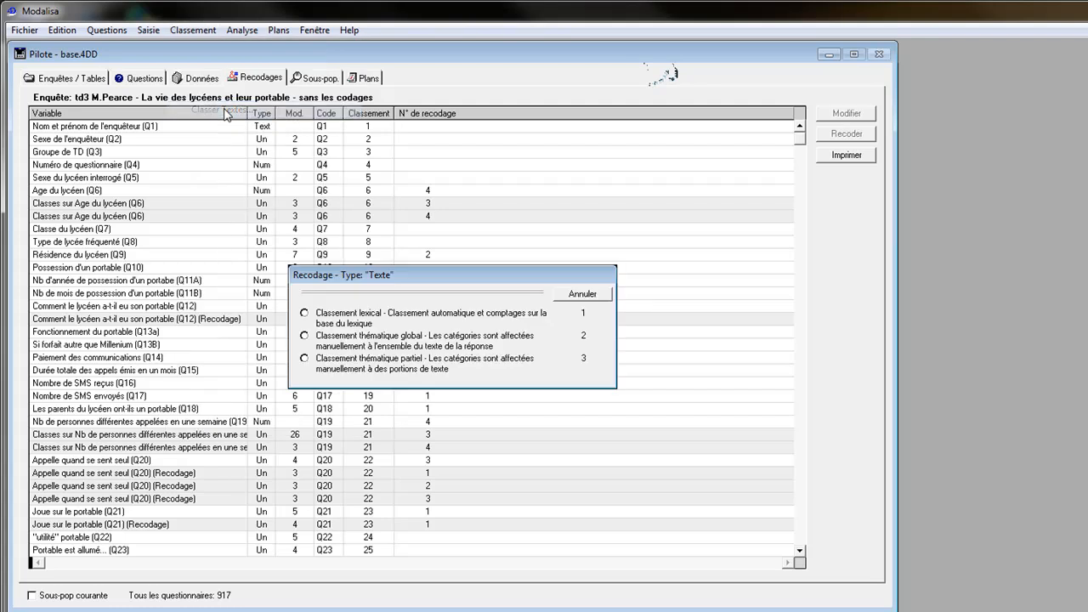
click(352, 319)
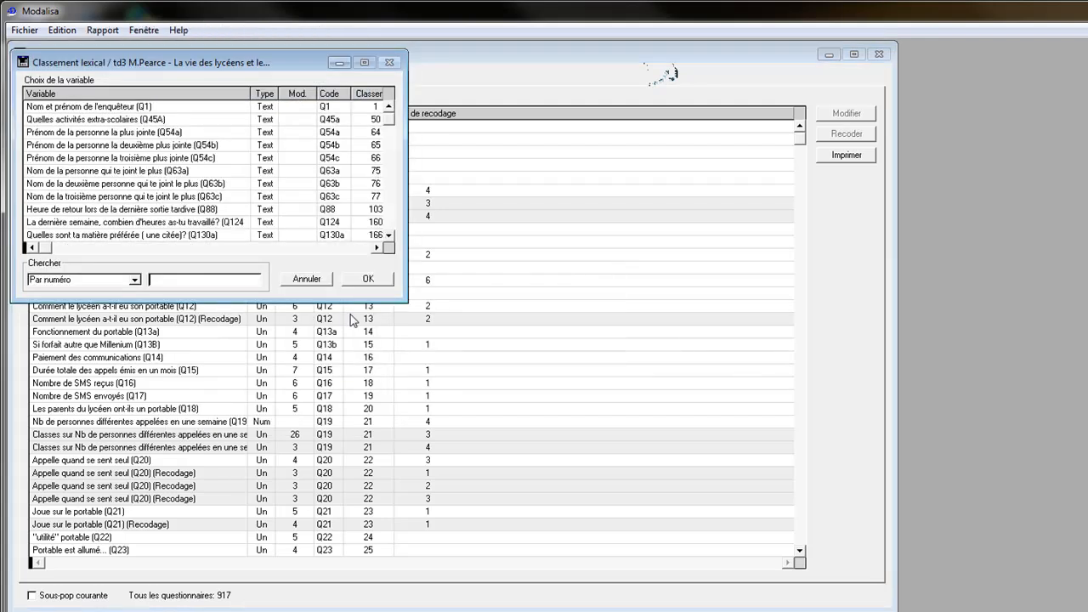
click(390, 225)
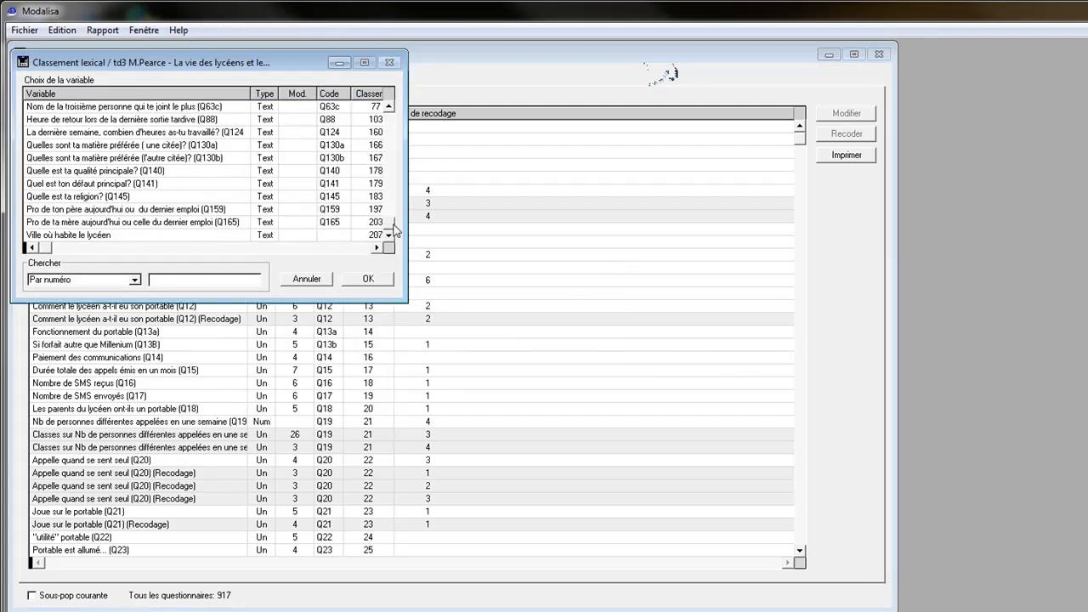
click(132, 186)
click(368, 279)
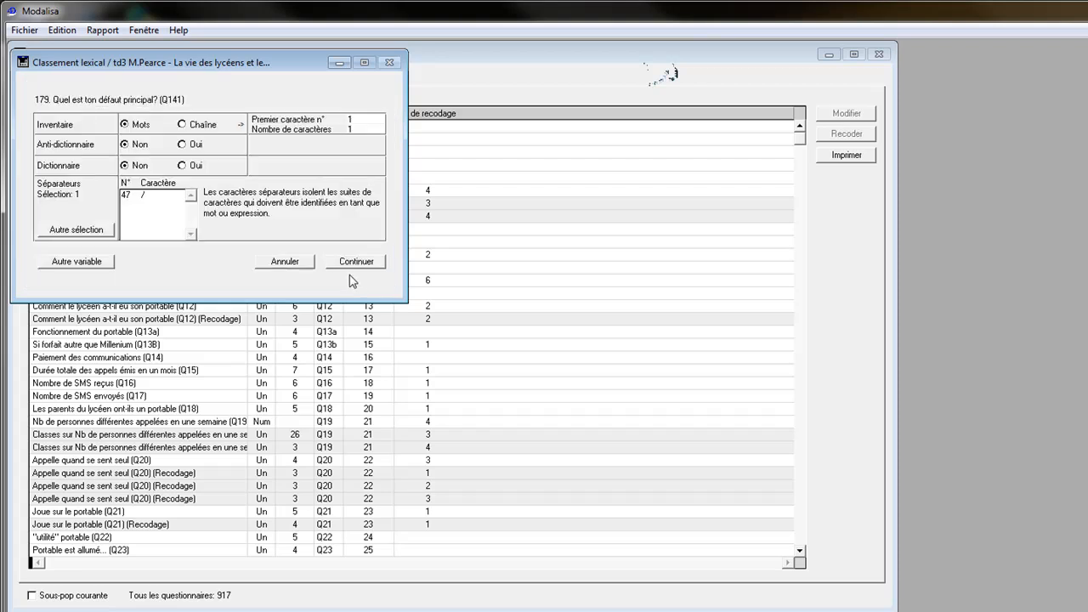
click(349, 259)
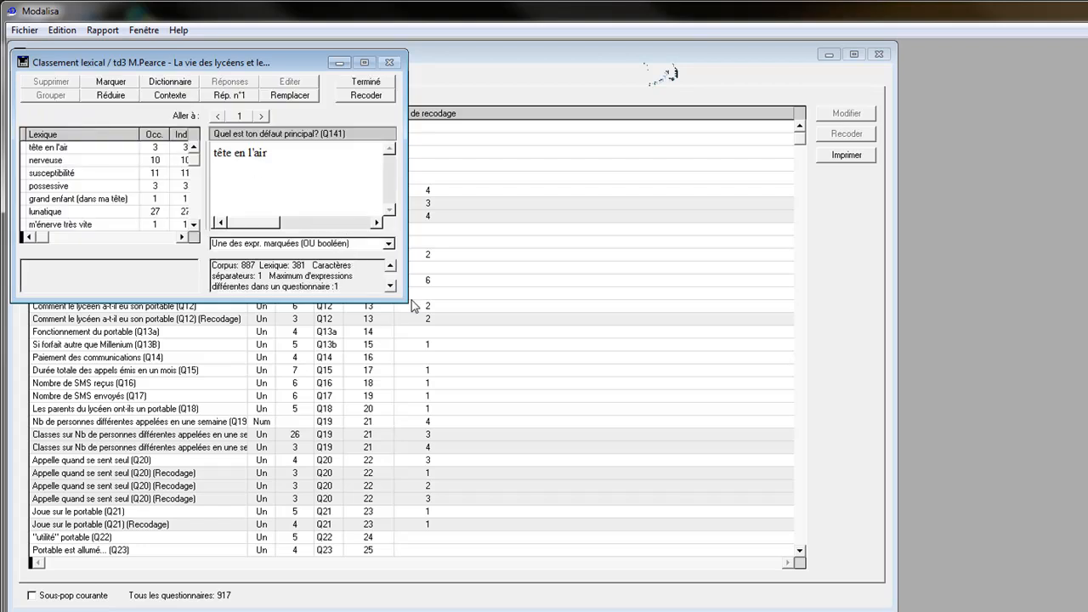
- Enlarge the lexical classification window, widen its lexicon list to show all count columns, and reposition the window
drag(407, 303, 666, 425)
drag(204, 208, 267, 220)
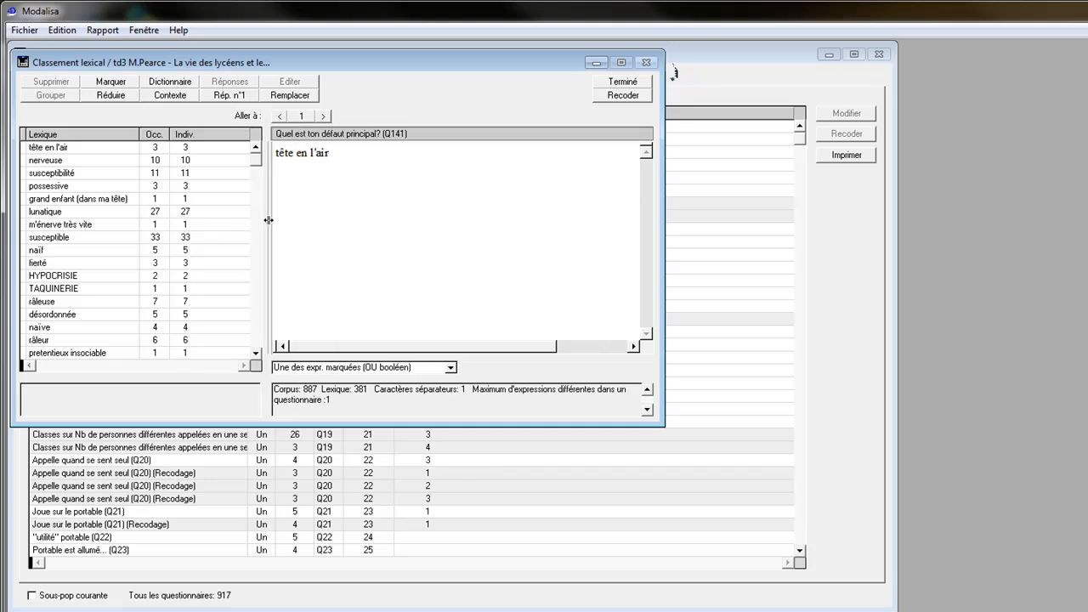
drag(275, 66, 447, 101)
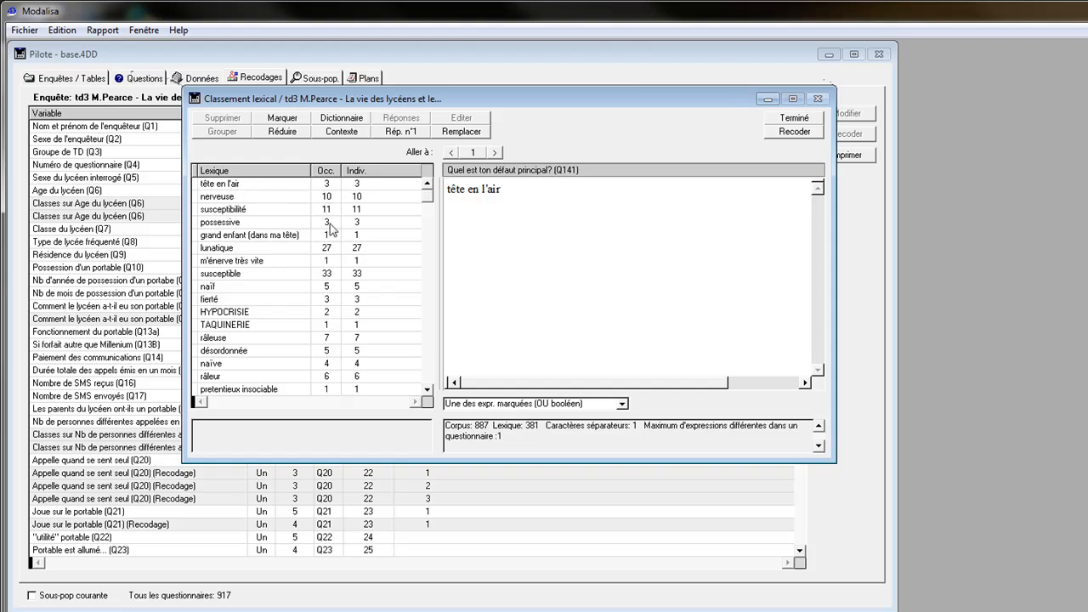
- Mark the whole expression "râleuse" in the lexicon, replacing the current selection
click(327, 249)
click(330, 274)
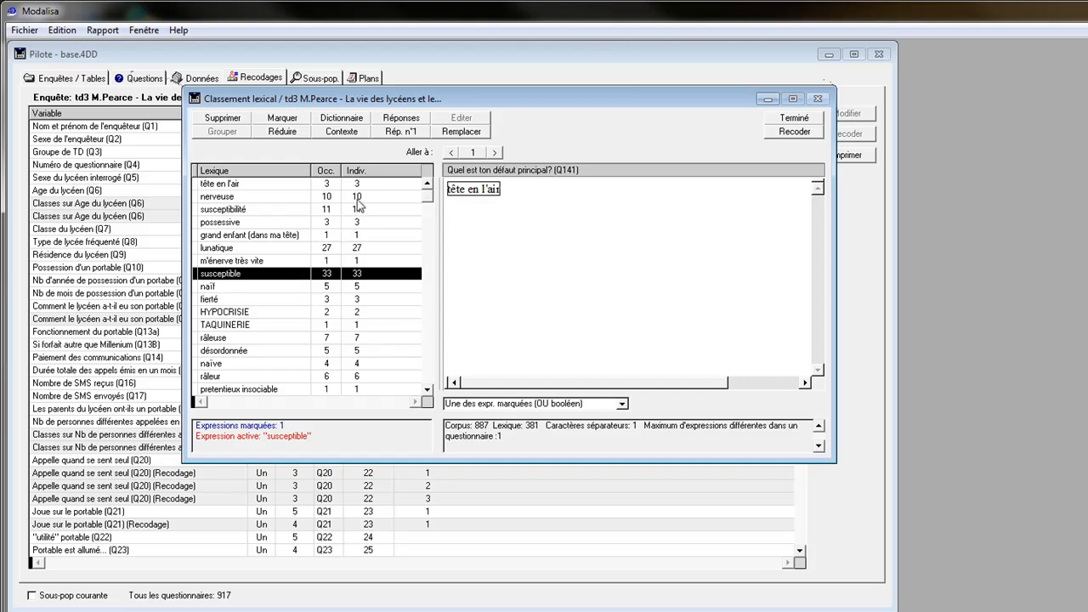
click(283, 118)
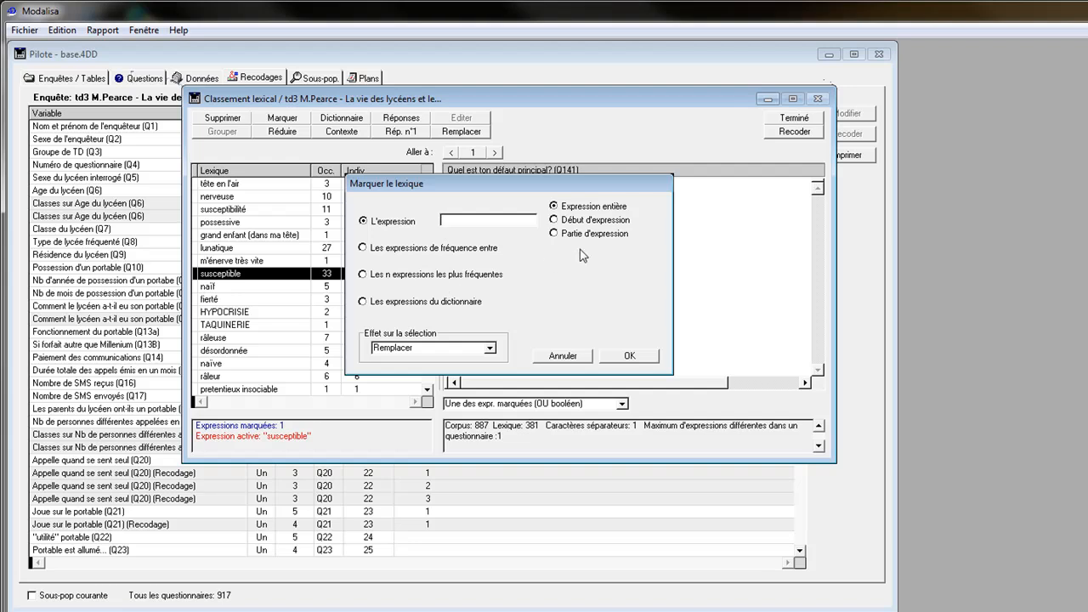
text(râleuse)
click(634, 355)
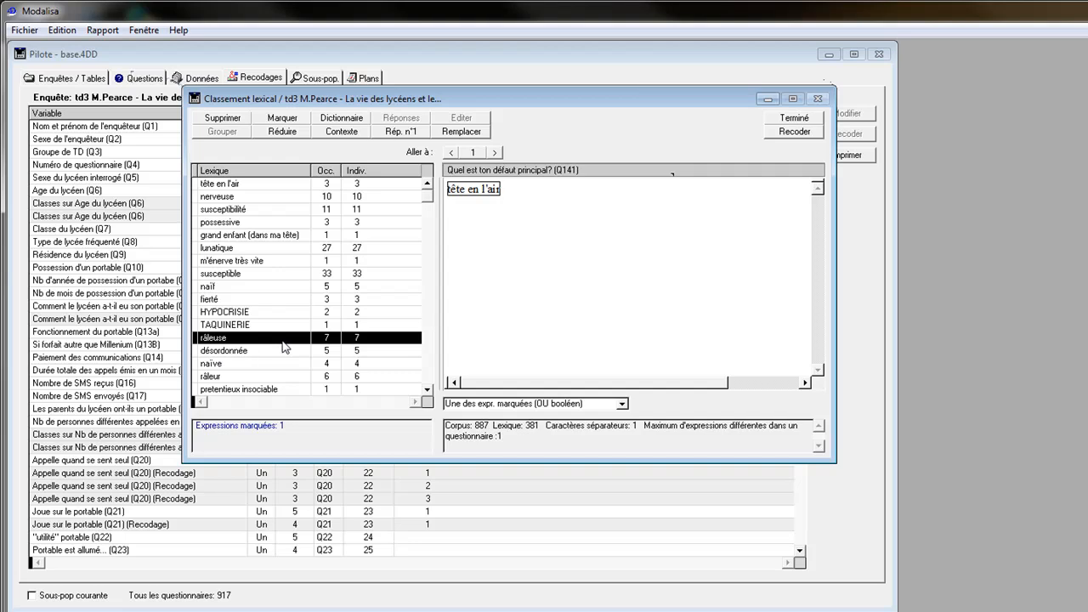
- Mark the 3 most frequent expressions of the lexicon and look through the list for them
click(282, 117)
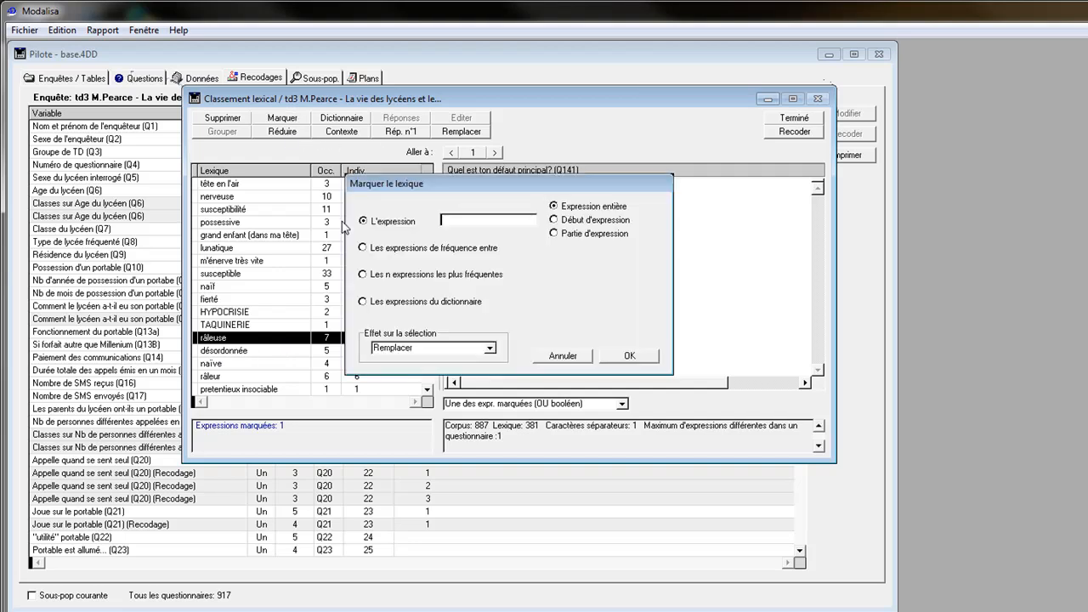
click(364, 275)
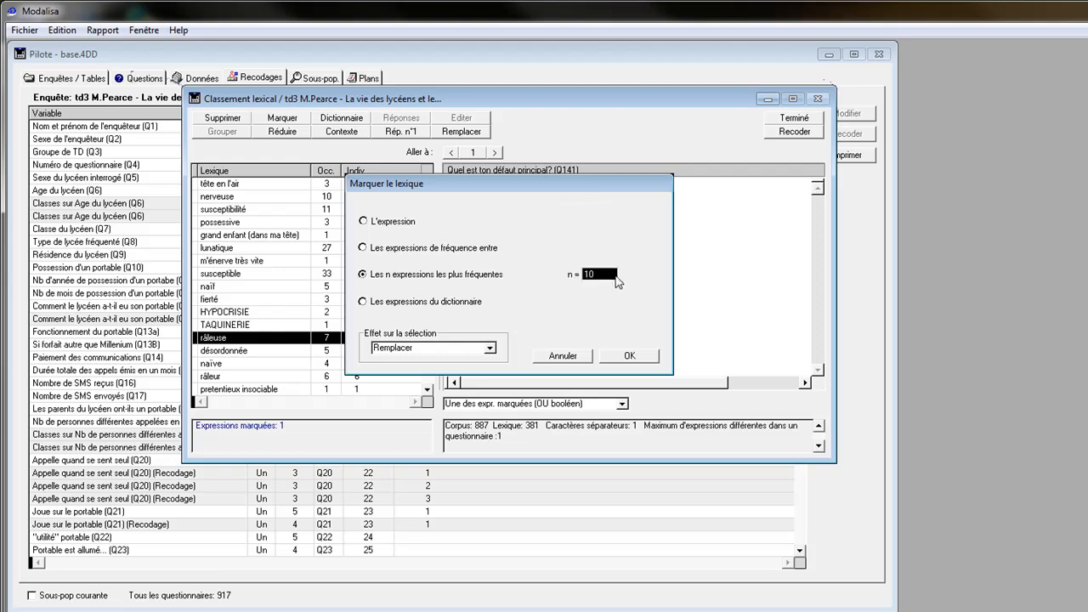
key(BackSpace)
click(631, 358)
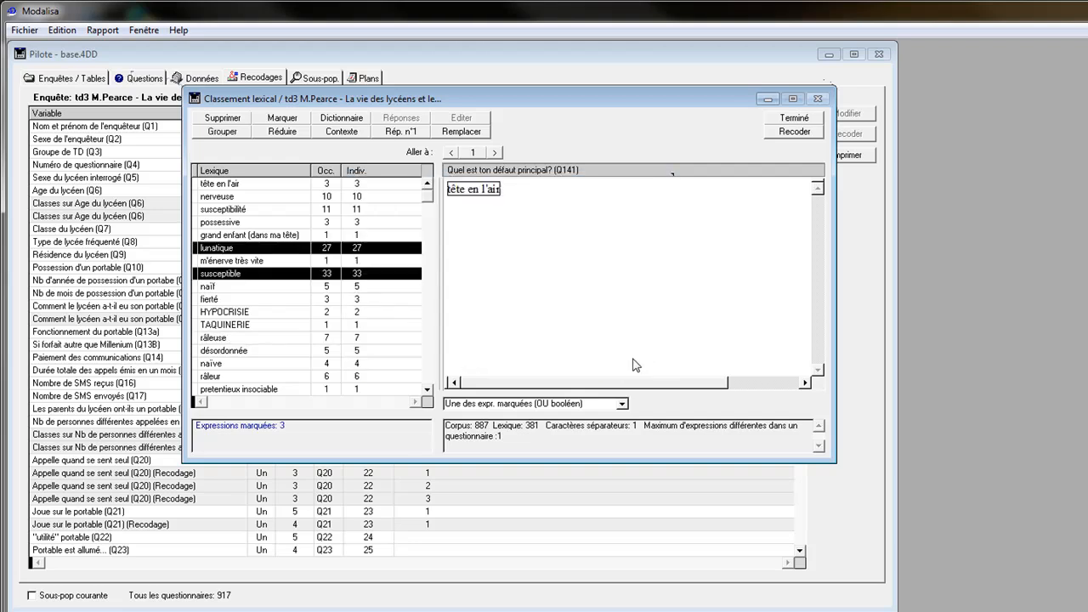
click(428, 389)
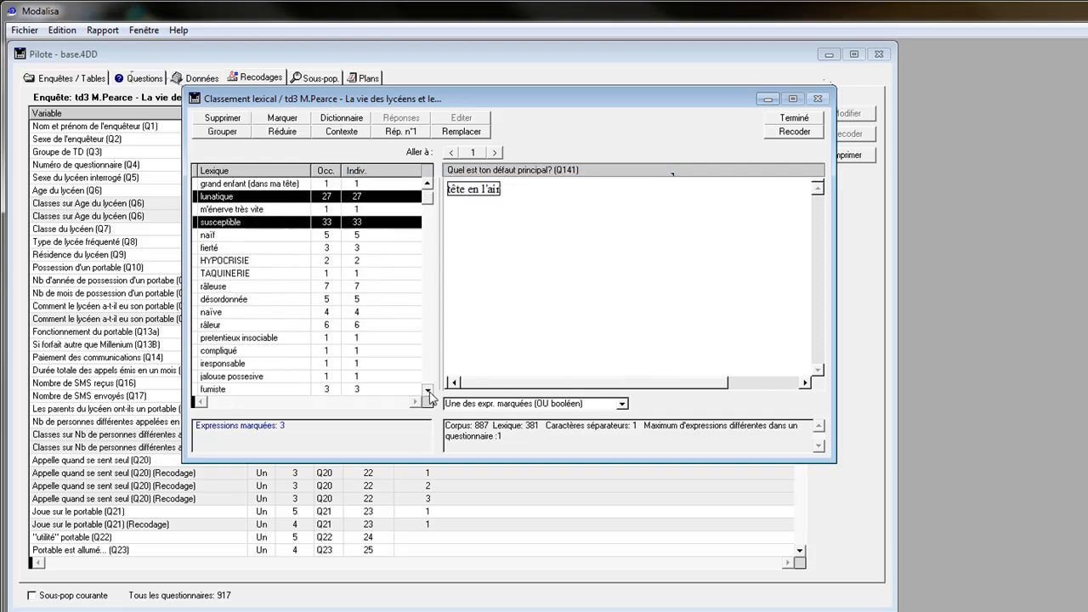
drag(428, 389, 428, 390)
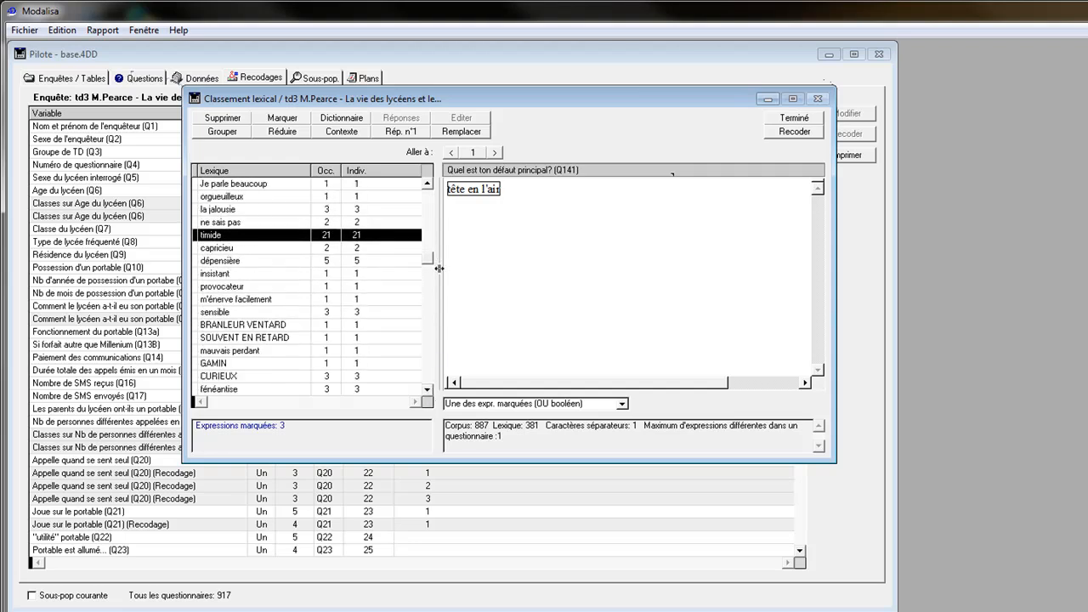
drag(429, 241, 429, 193)
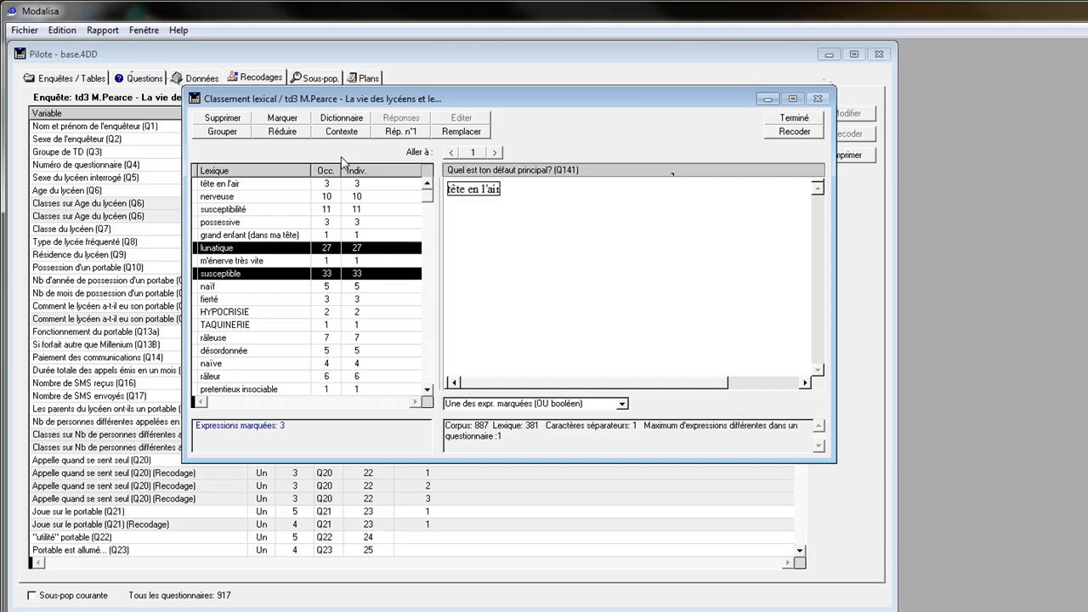
- Group the lexicon expressions "susceptibilité" and "susceptible" under the name "susceptibilité"
click(246, 237)
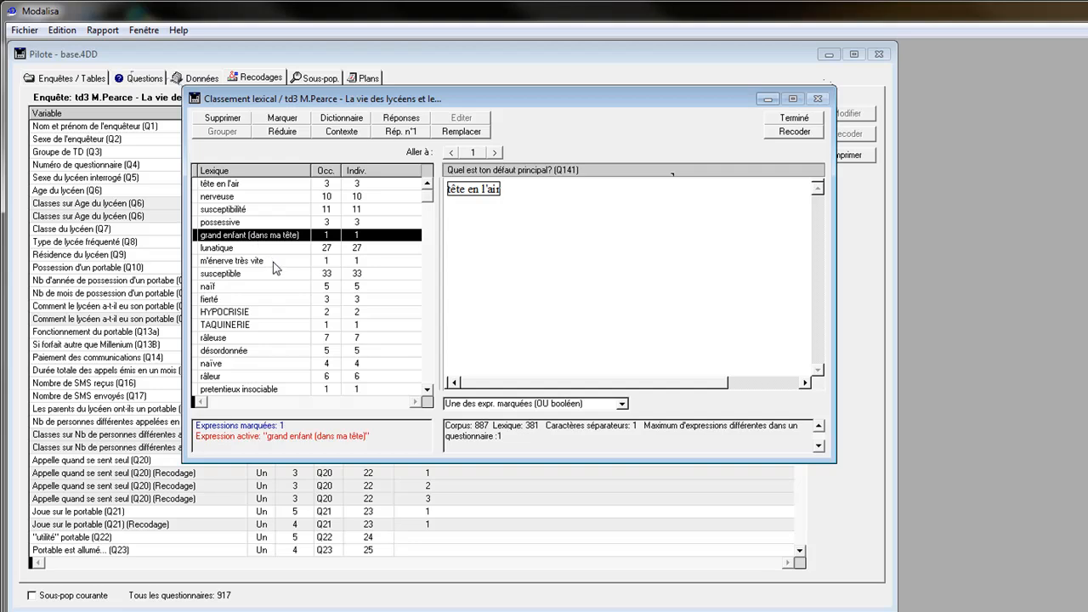
click(240, 215)
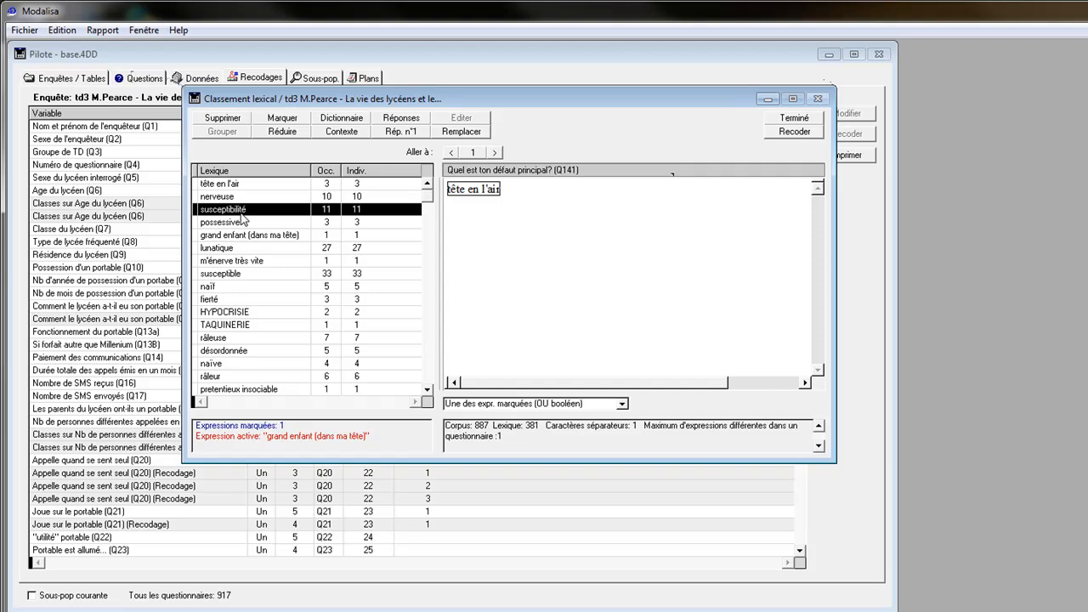
click(250, 274)
click(231, 134)
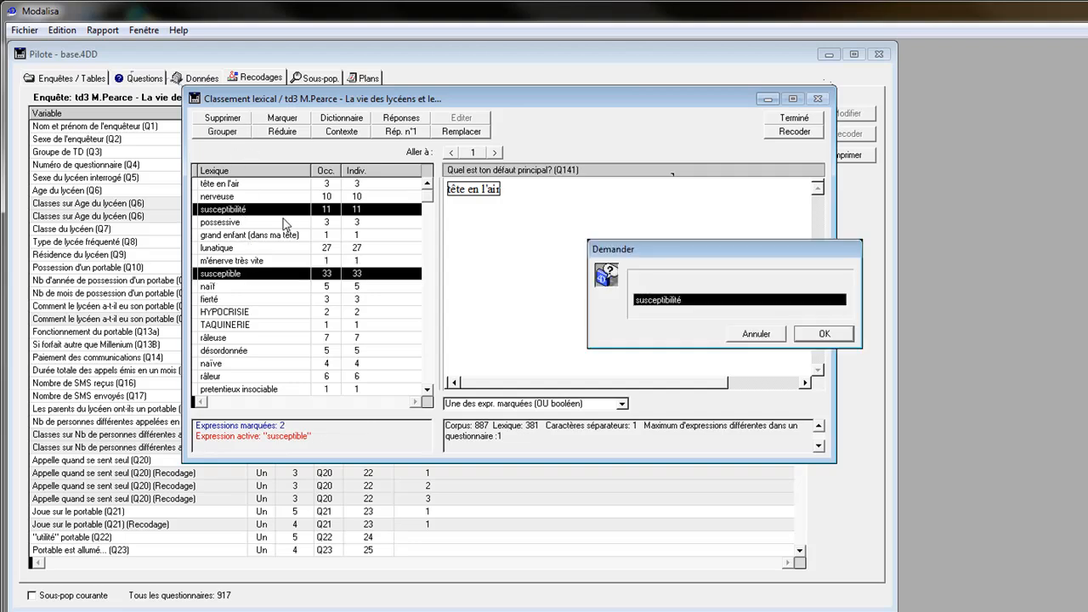
click(822, 334)
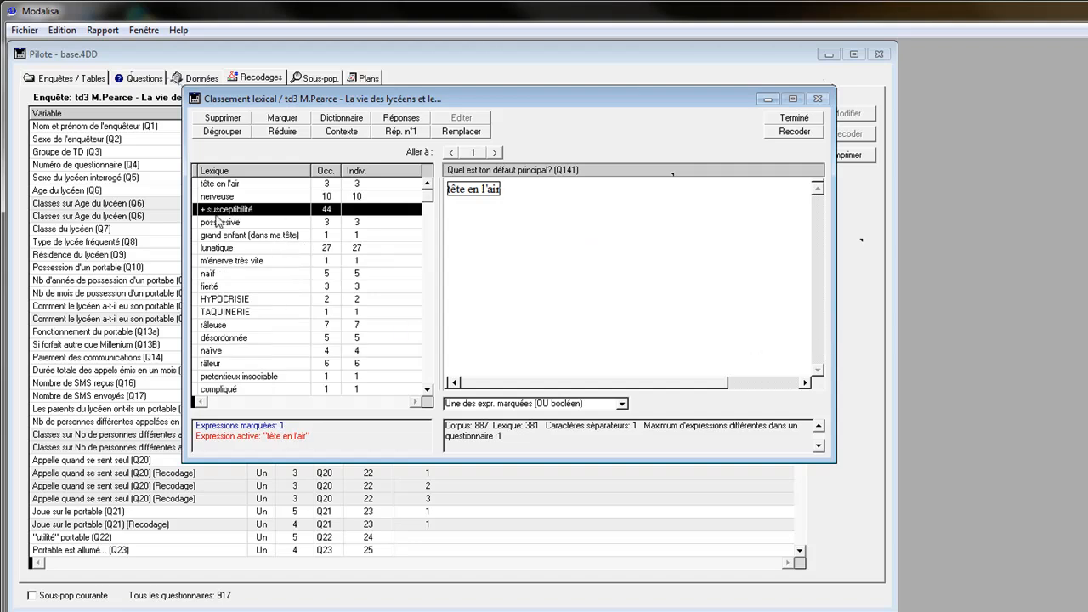
- View the full questionnaire responses behind the expression "m'énerve très vite" in an enlarged window and return to the lexicon
click(302, 197)
click(274, 184)
drag(265, 237, 266, 250)
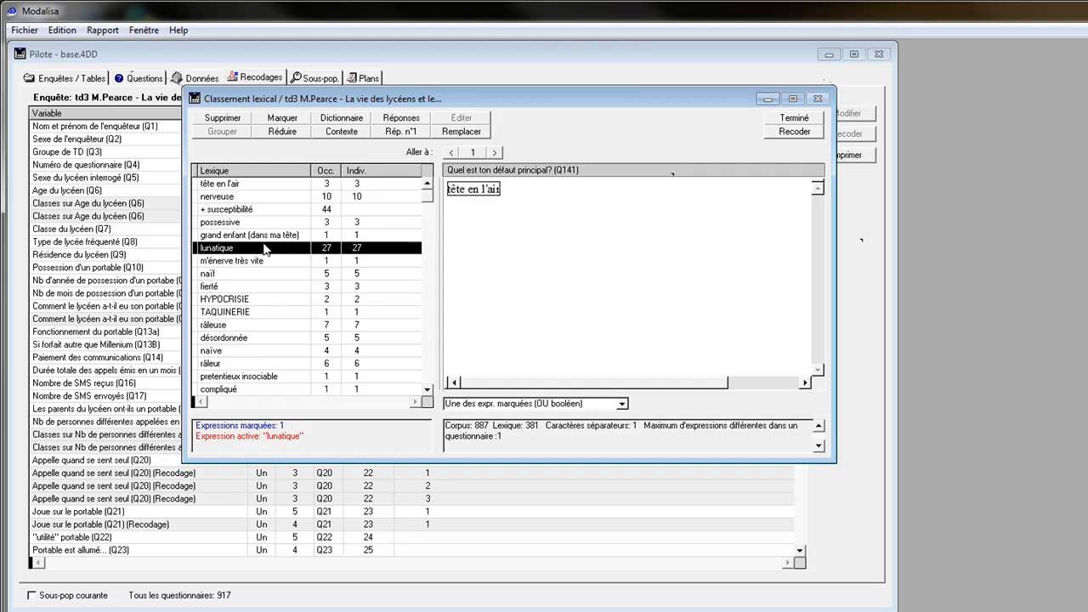
click(265, 264)
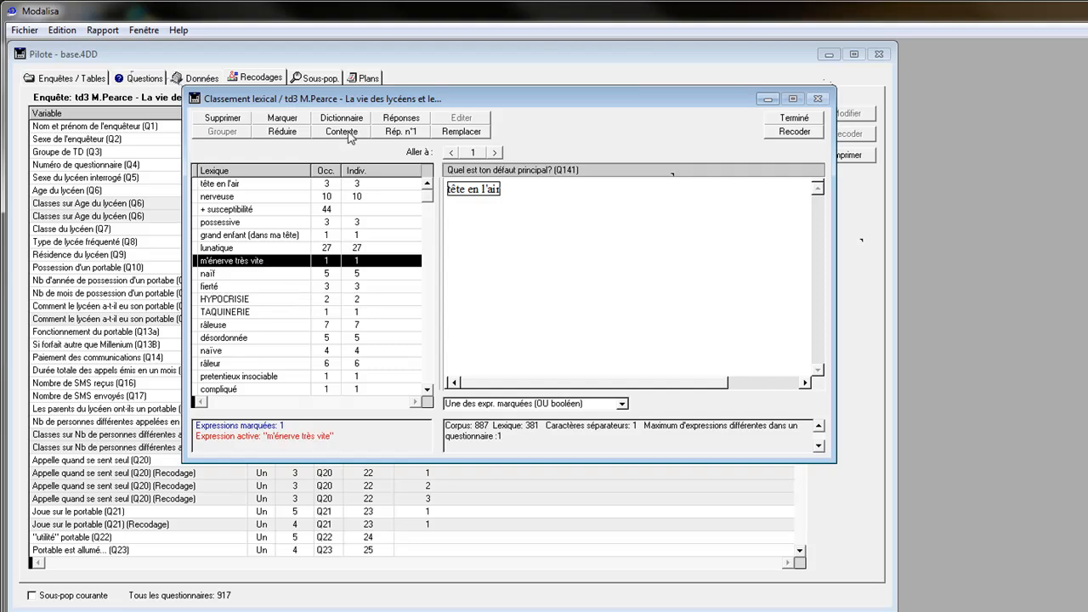
click(397, 120)
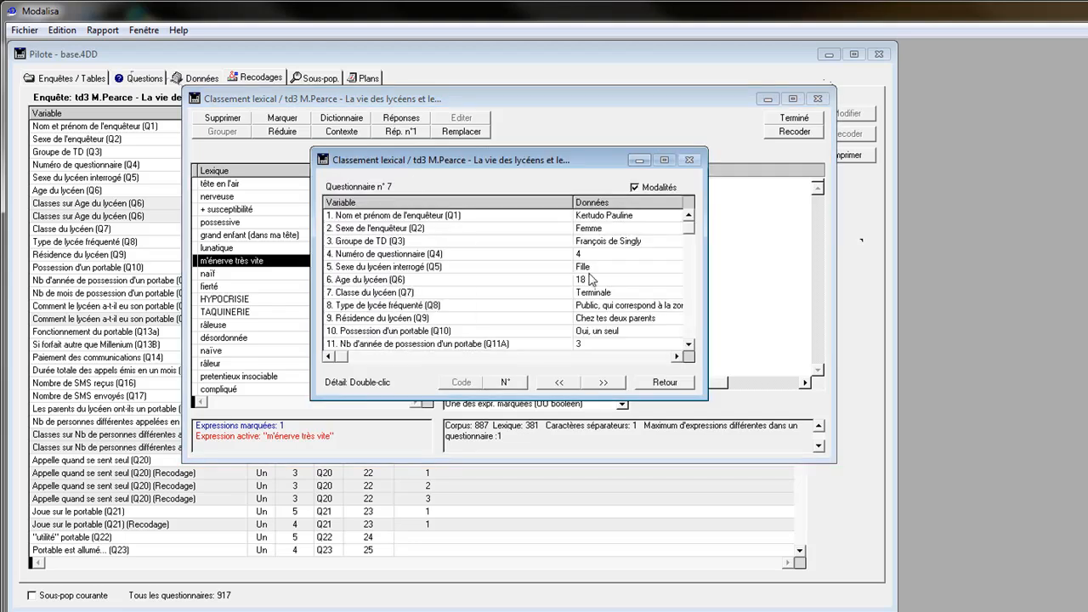
drag(711, 409, 914, 593)
drag(595, 164, 773, 176)
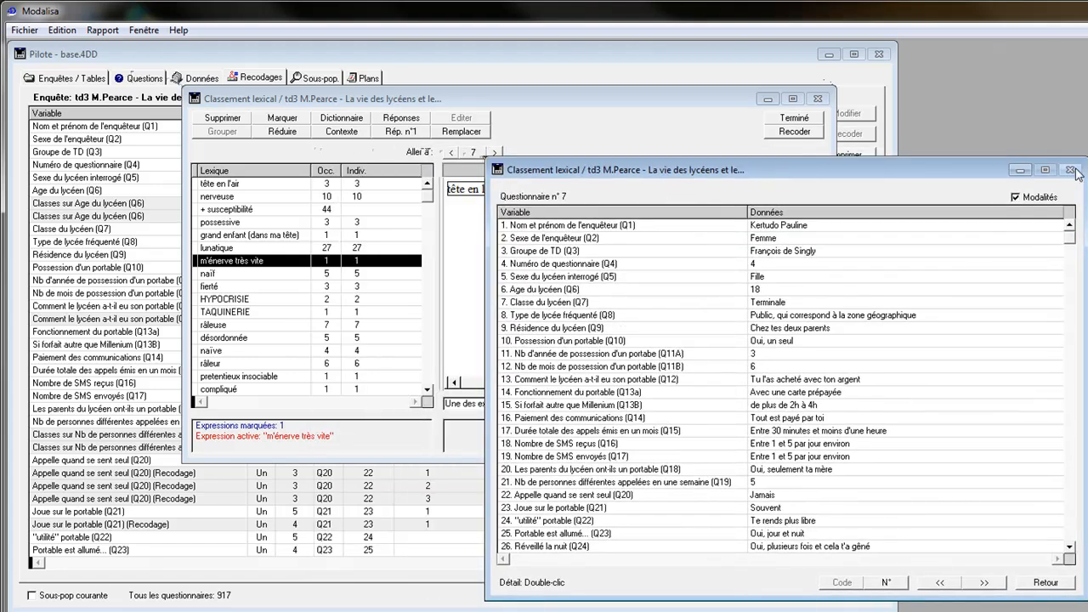
click(1043, 585)
click(277, 256)
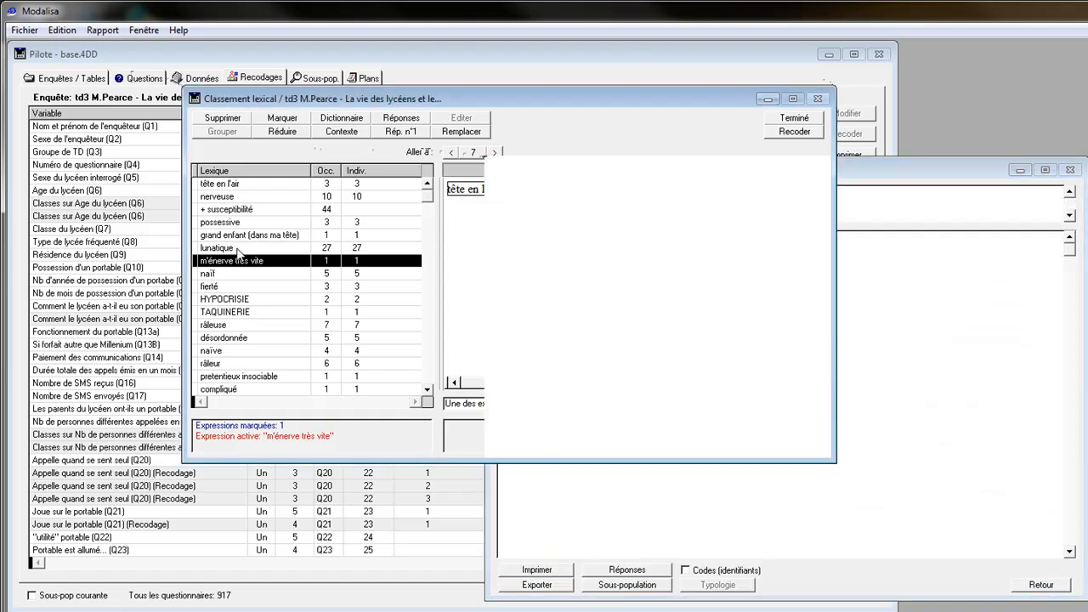
click(799, 530)
click(1041, 586)
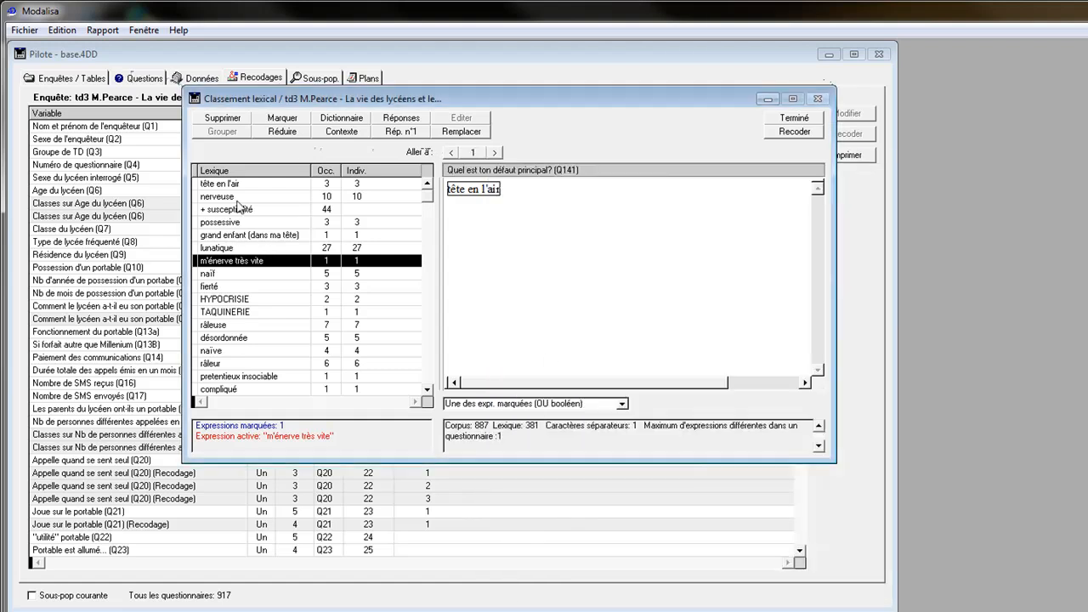
- List the questionnaires containing "lunatique" and page through their responses to questionnaire 77
click(253, 247)
click(404, 131)
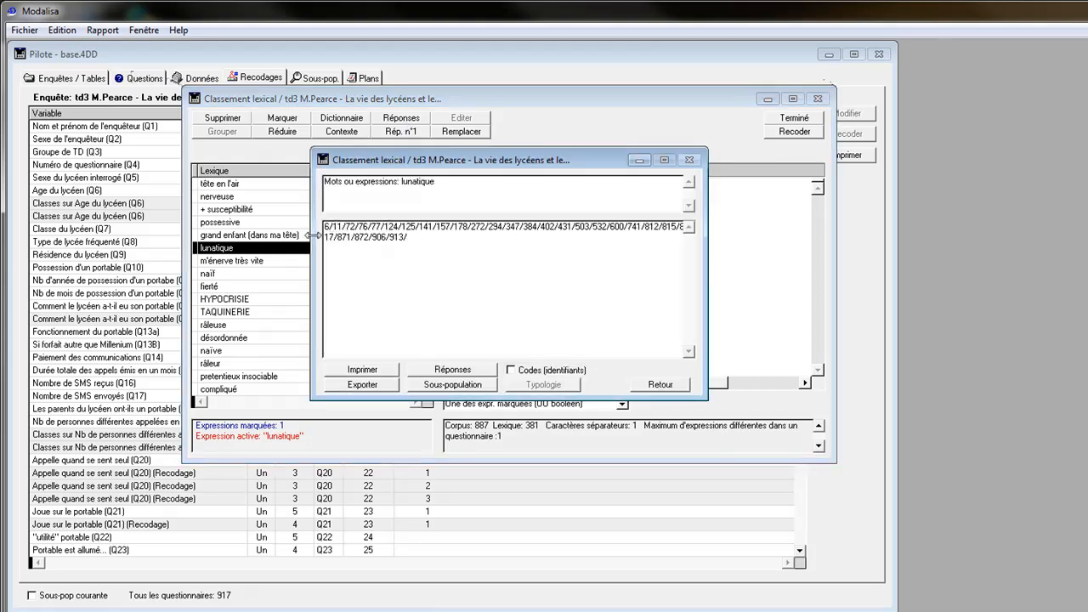
click(470, 370)
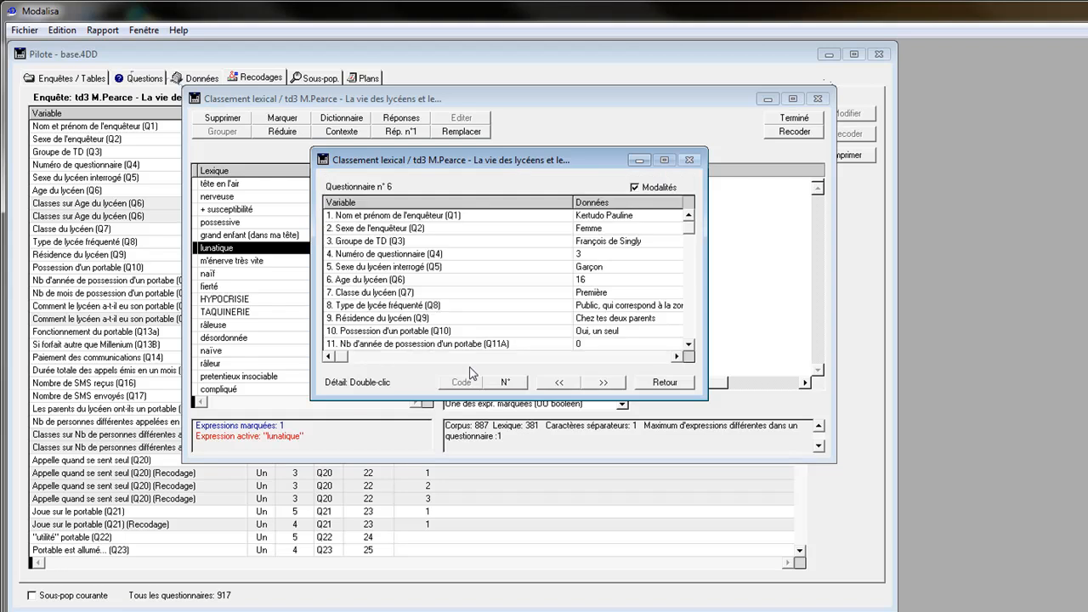
click(616, 385)
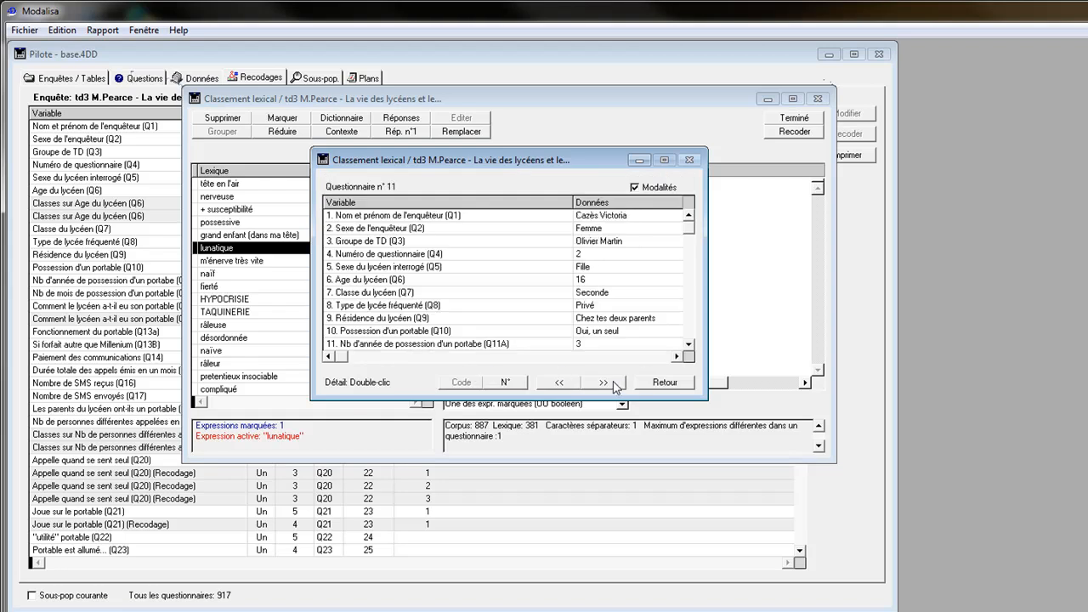
click(615, 385)
click(609, 388)
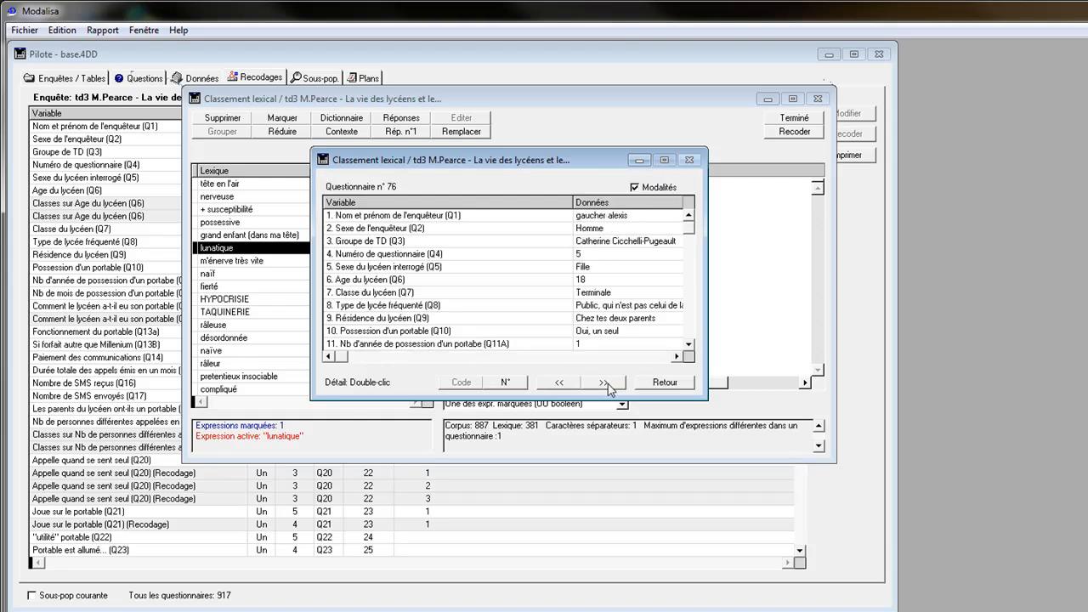
click(609, 389)
- Examine the further answers of questionnaire 77 in an enlarged window and return to the lexicon
click(690, 345)
click(689, 345)
scroll(690, 345, down, 3)
drag(706, 400, 821, 448)
drag(819, 243, 814, 347)
click(803, 435)
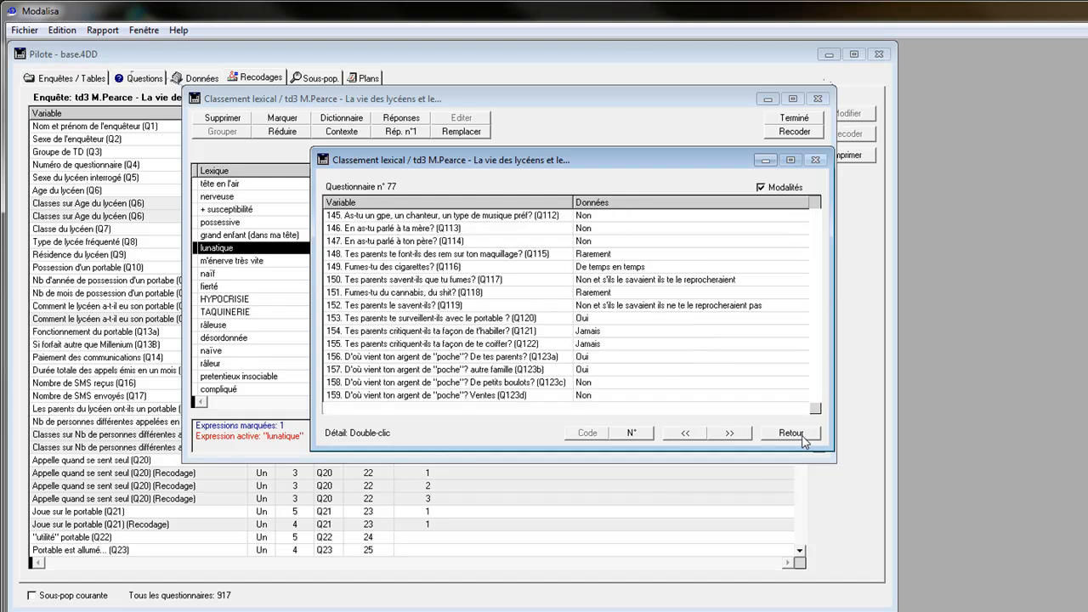
click(794, 440)
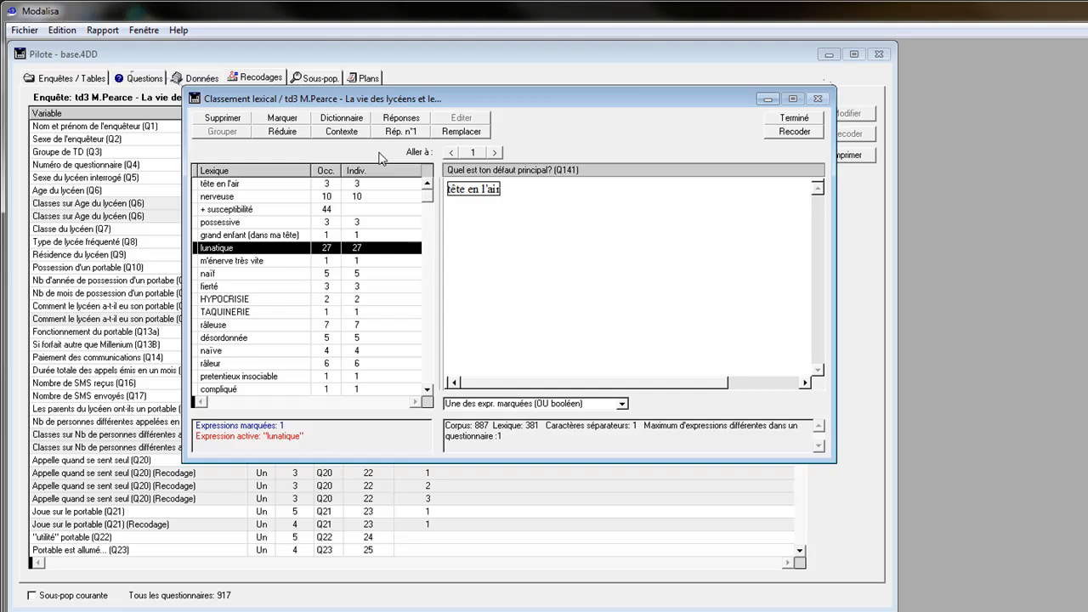
- Look through the lexicon expressions between "tête en l'air" and "désordonnée", including the grouped expression "susceptibilité"
click(285, 210)
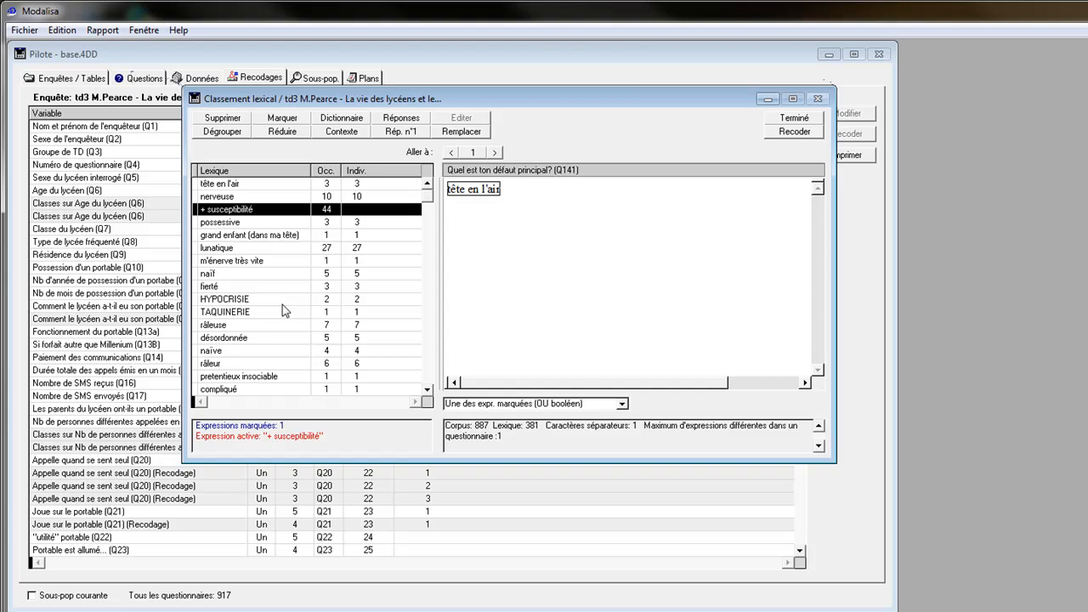
click(274, 339)
click(274, 326)
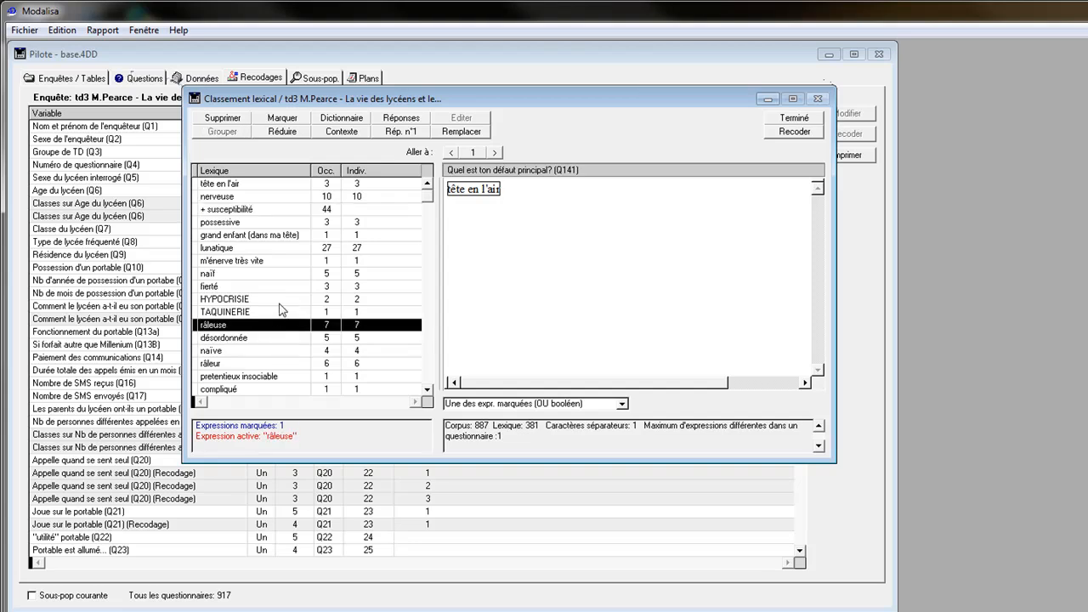
click(283, 302)
click(283, 288)
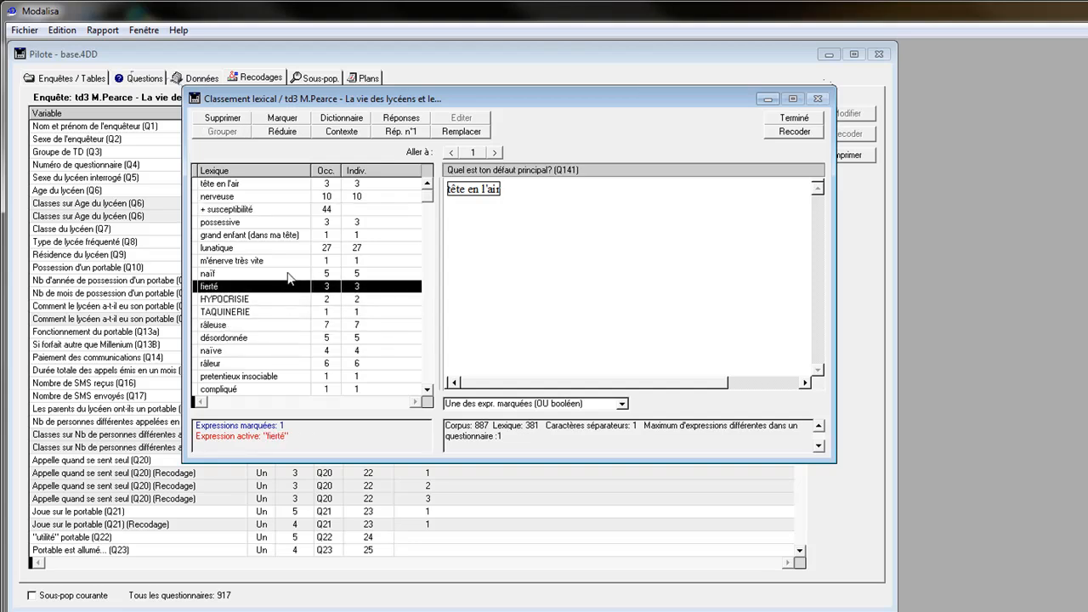
click(290, 274)
click(289, 261)
click(290, 248)
click(295, 235)
click(295, 222)
click(300, 210)
click(302, 197)
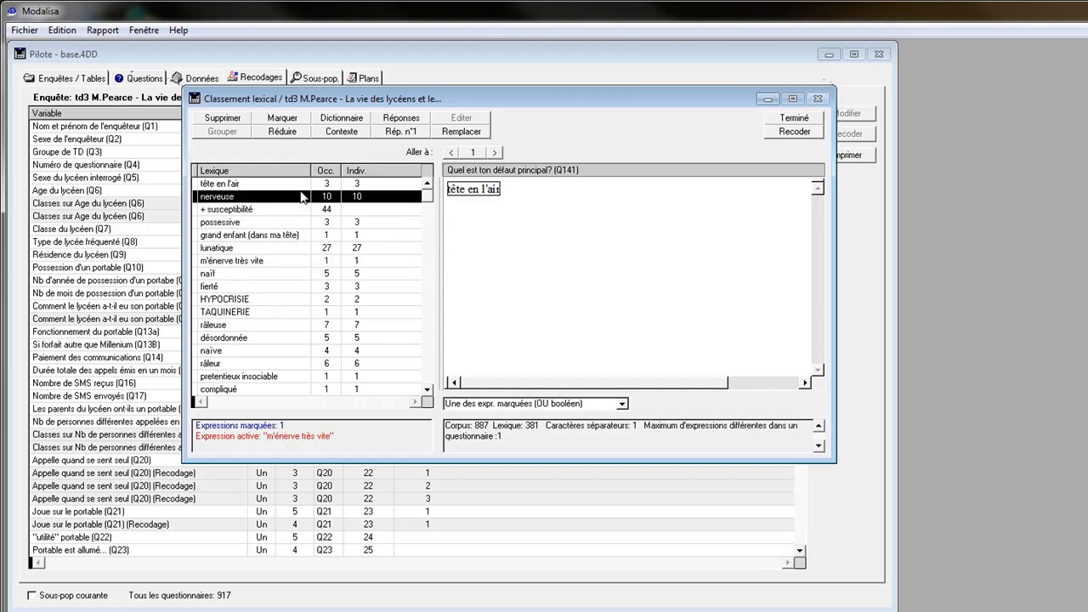
click(298, 186)
click(297, 211)
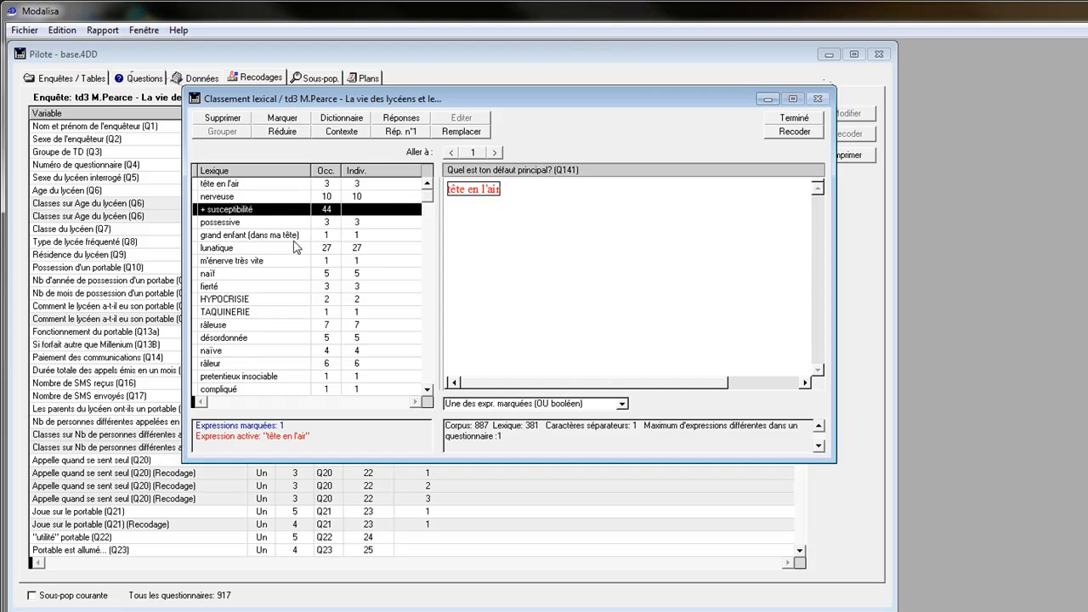
- Finish the lexical classification of question Q141 and return to the survey's list of variables for recoding
click(792, 121)
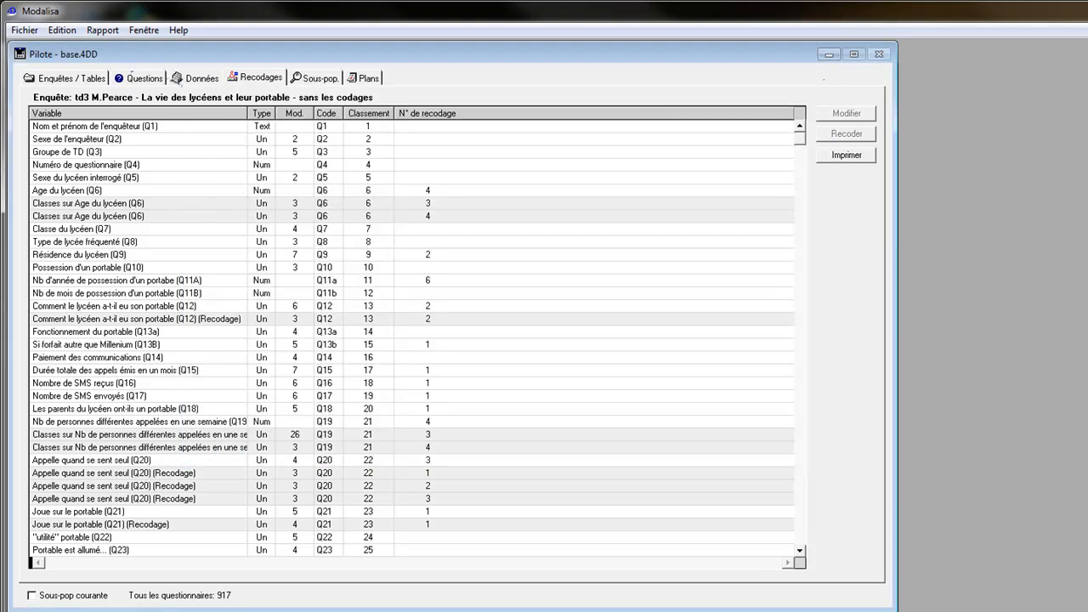